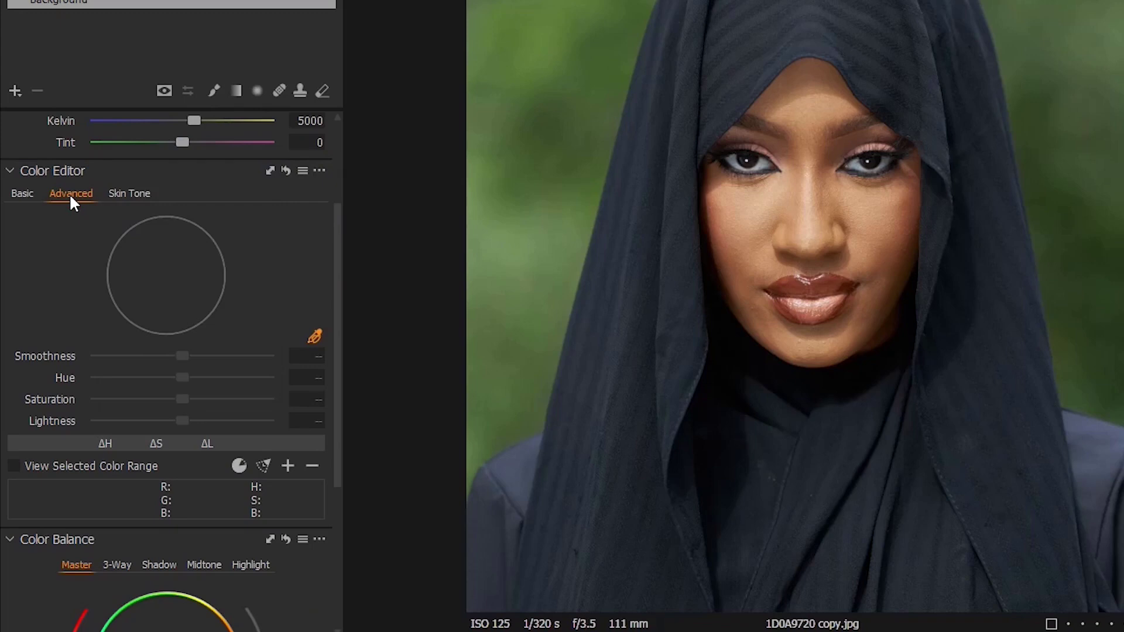
Activate the colour picker in the Color Editor's Advanced tab.
click(313, 335)
Sample the green of the blurred background to create a colour range.
click(559, 111)
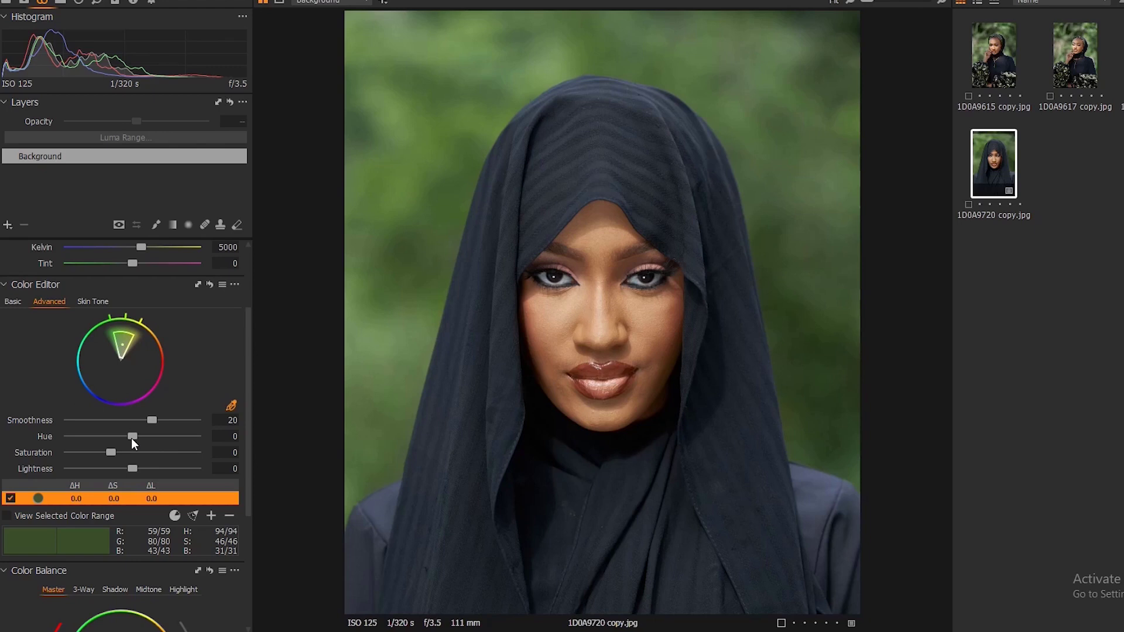
Try hue 30, reset to 0, then set the background range's hue to -30.
drag(131, 438, 206, 435)
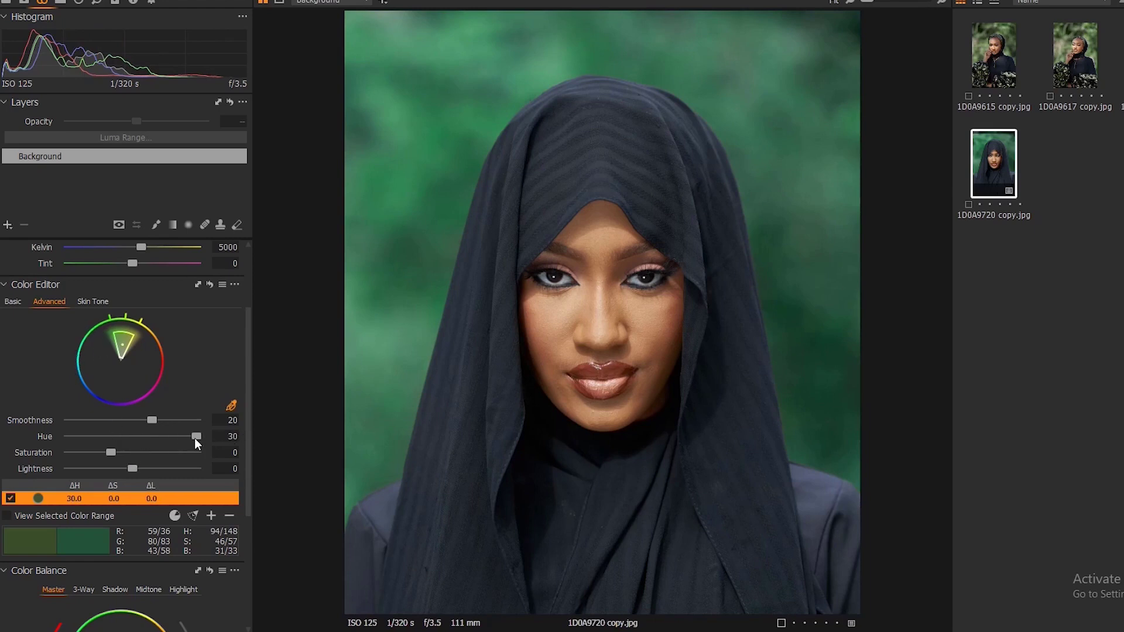
click(233, 437)
text(0)
key(Return)
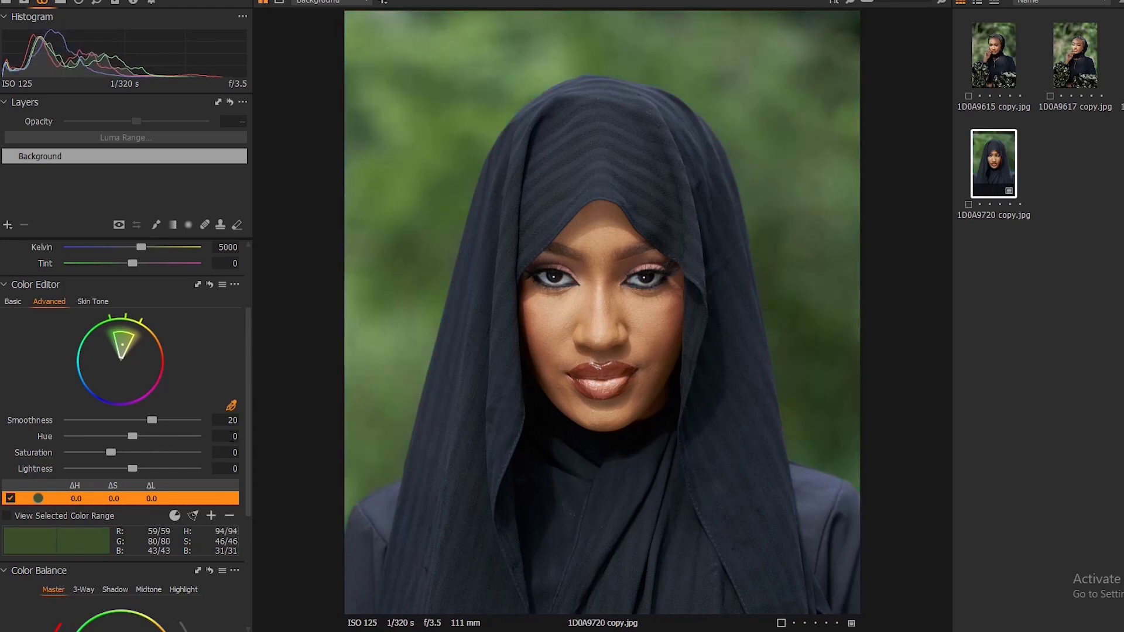
drag(128, 434, 216, 437)
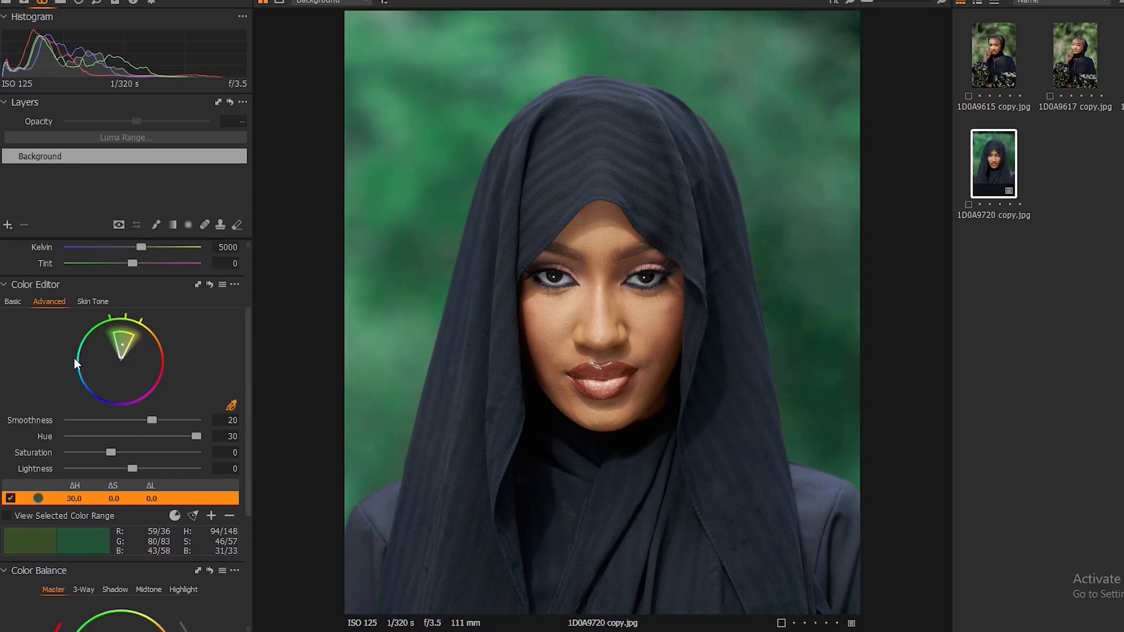
drag(194, 440, 35, 454)
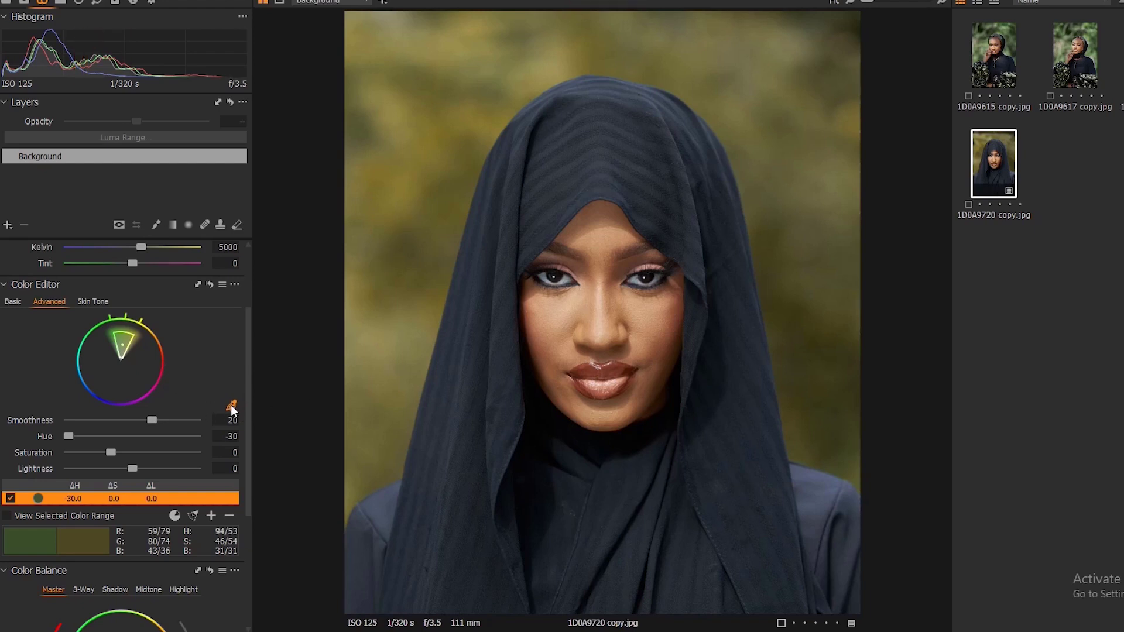
Add second and third background ranges, each with hue -30.
click(411, 186)
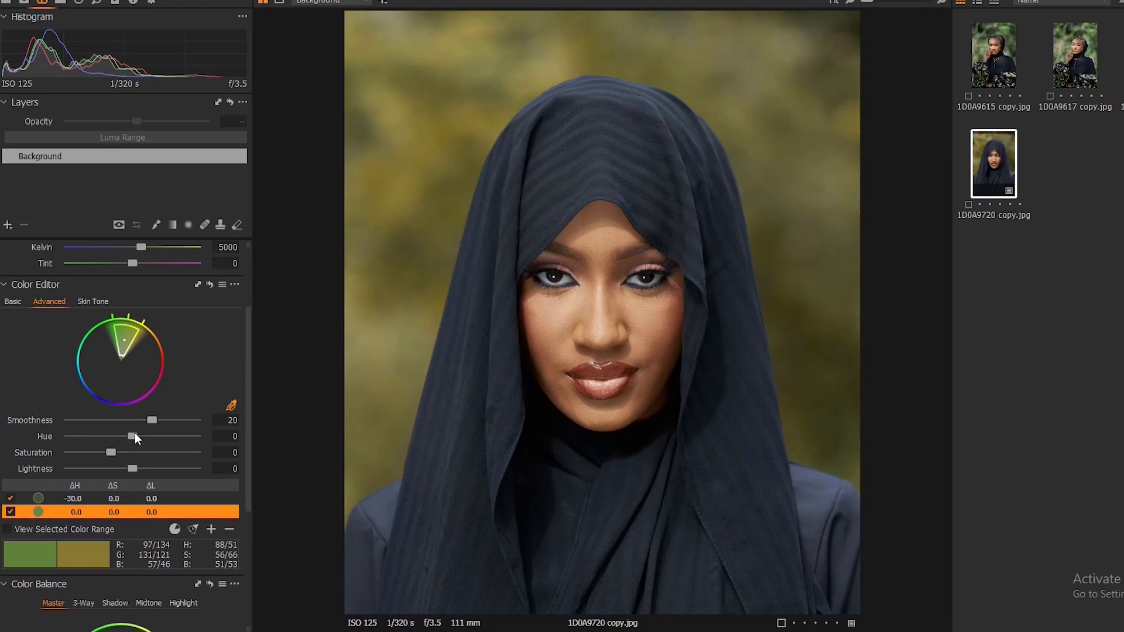
drag(135, 436, 29, 441)
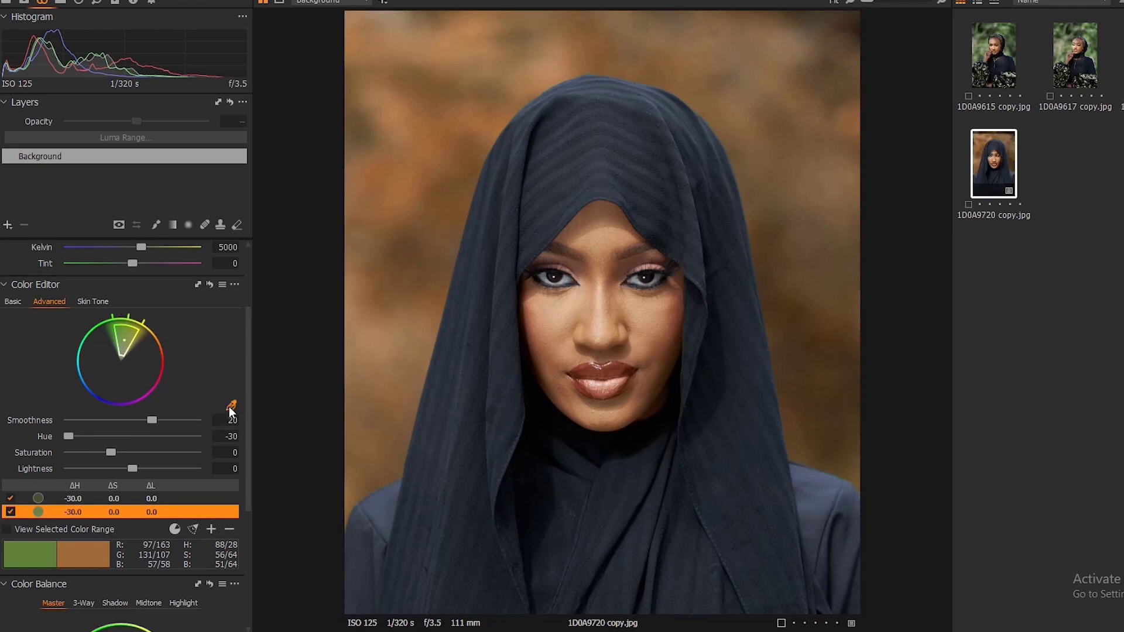
click(404, 193)
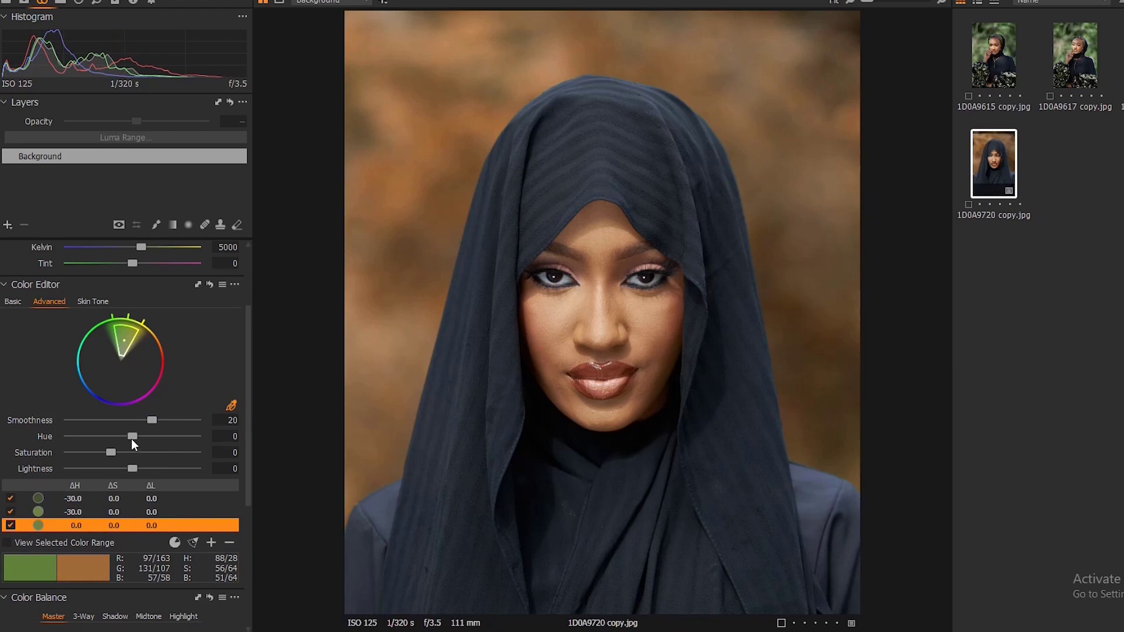
drag(130, 437, 51, 440)
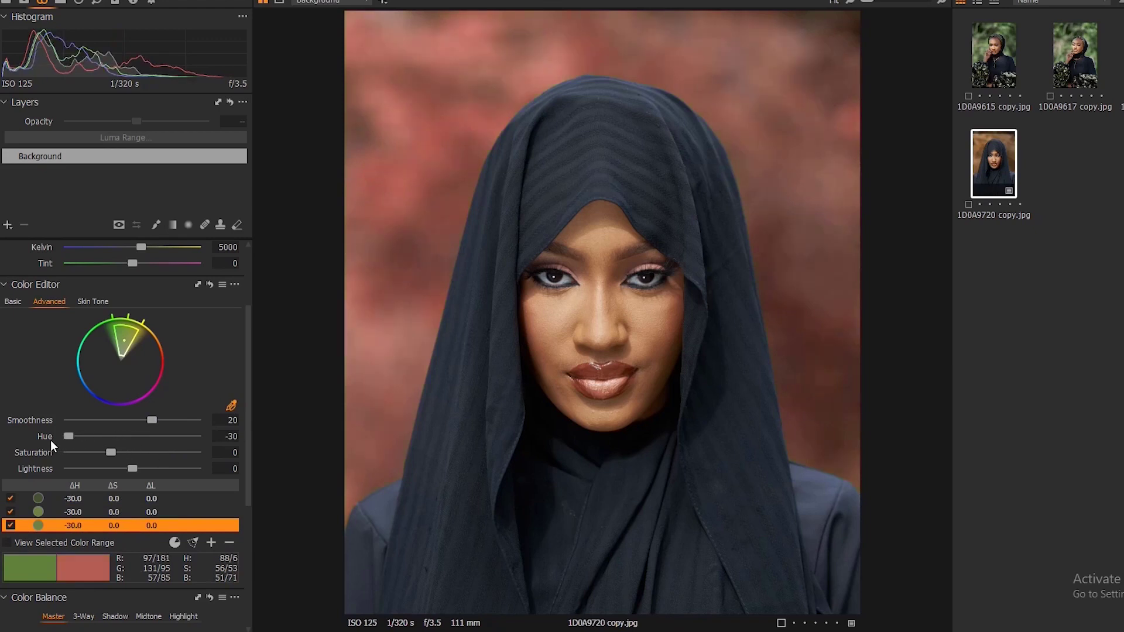
Add a fourth background range with a negative hue shift, then delete it.
click(231, 405)
click(382, 215)
drag(131, 436, 46, 439)
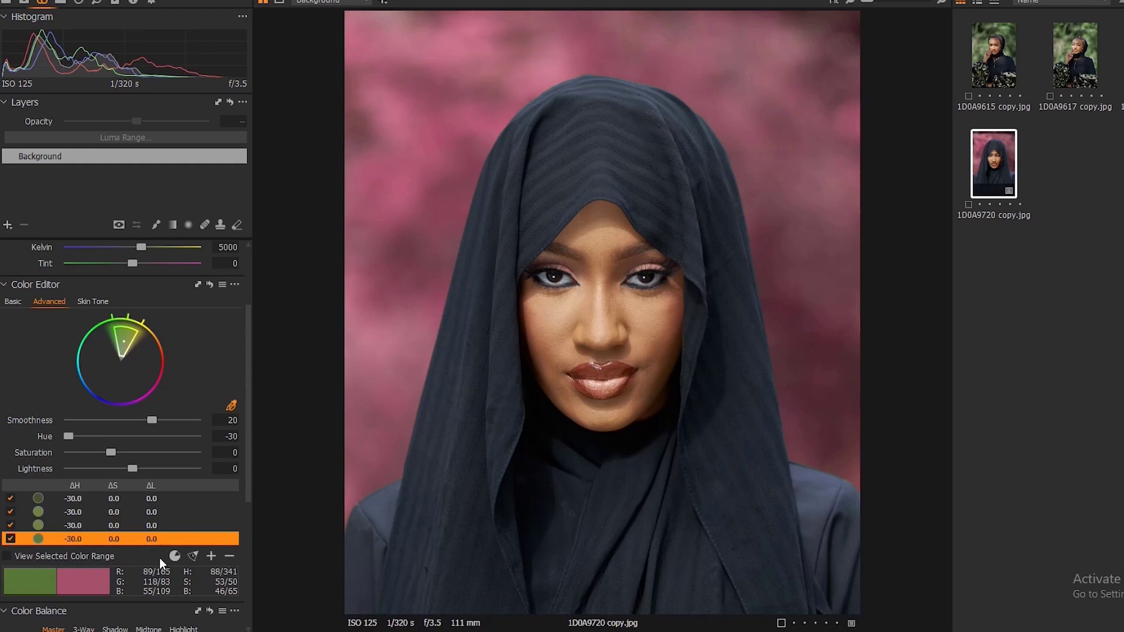
click(228, 556)
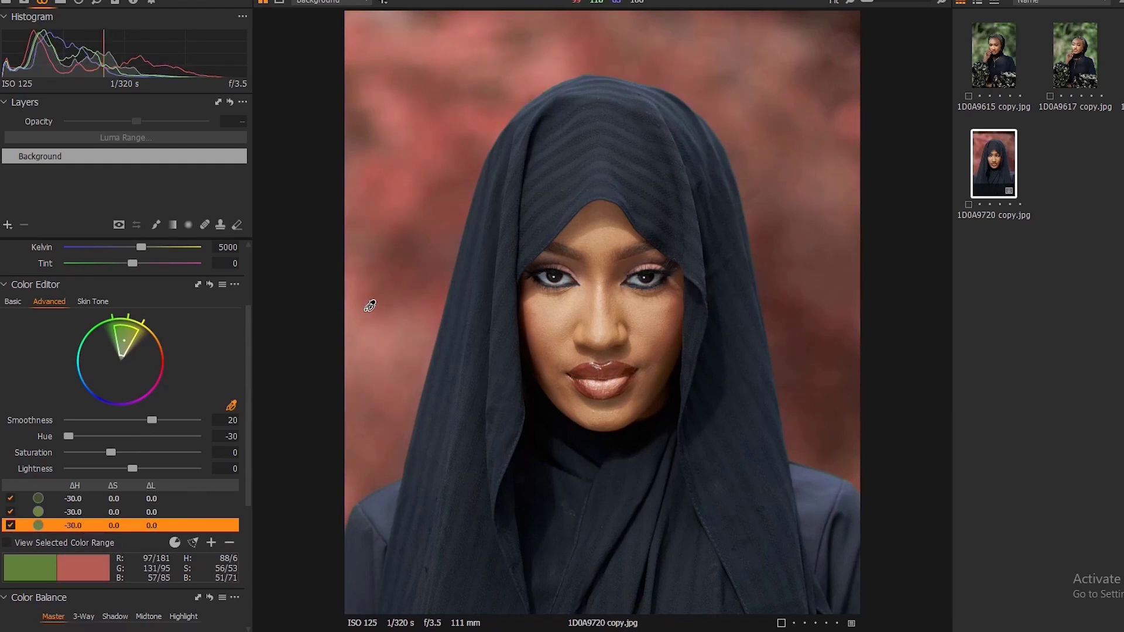
Boost the third range's saturation, lower it to 55.3, then delete that range.
drag(111, 453, 192, 446)
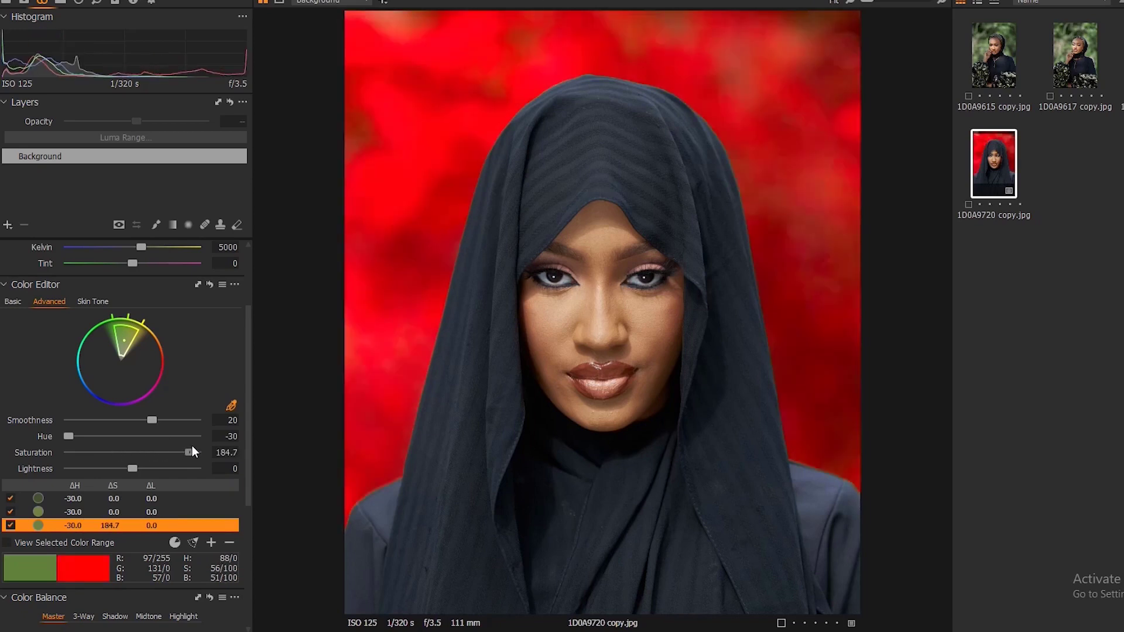
drag(192, 446, 135, 478)
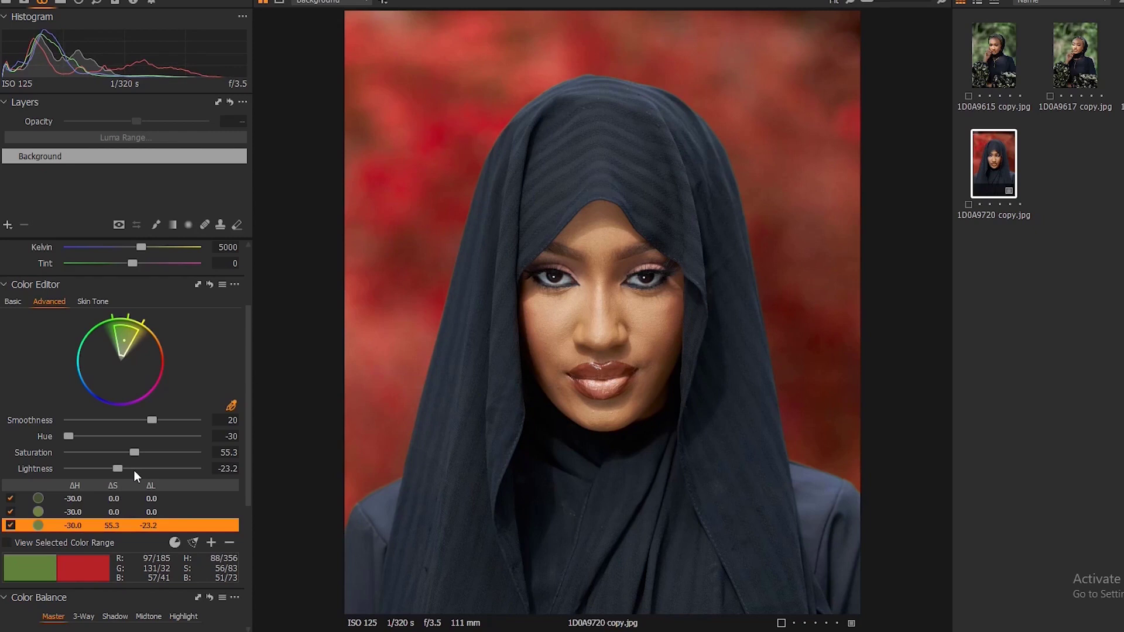
click(230, 542)
Delete the two remaining ranges and sample the green backdrop as a fresh range.
click(228, 530)
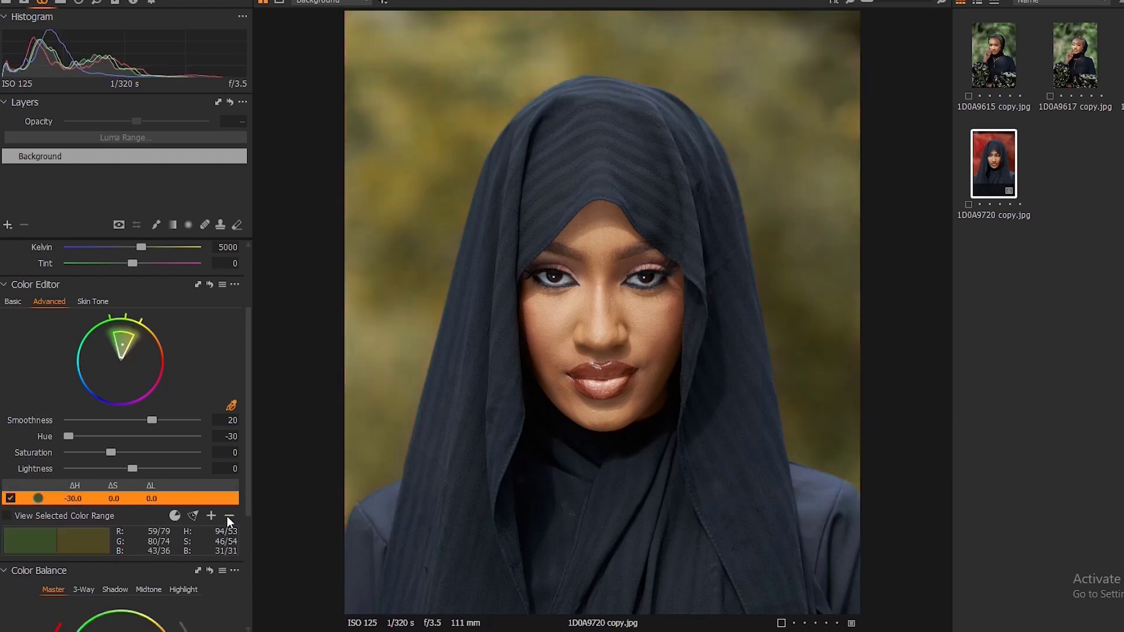
click(227, 515)
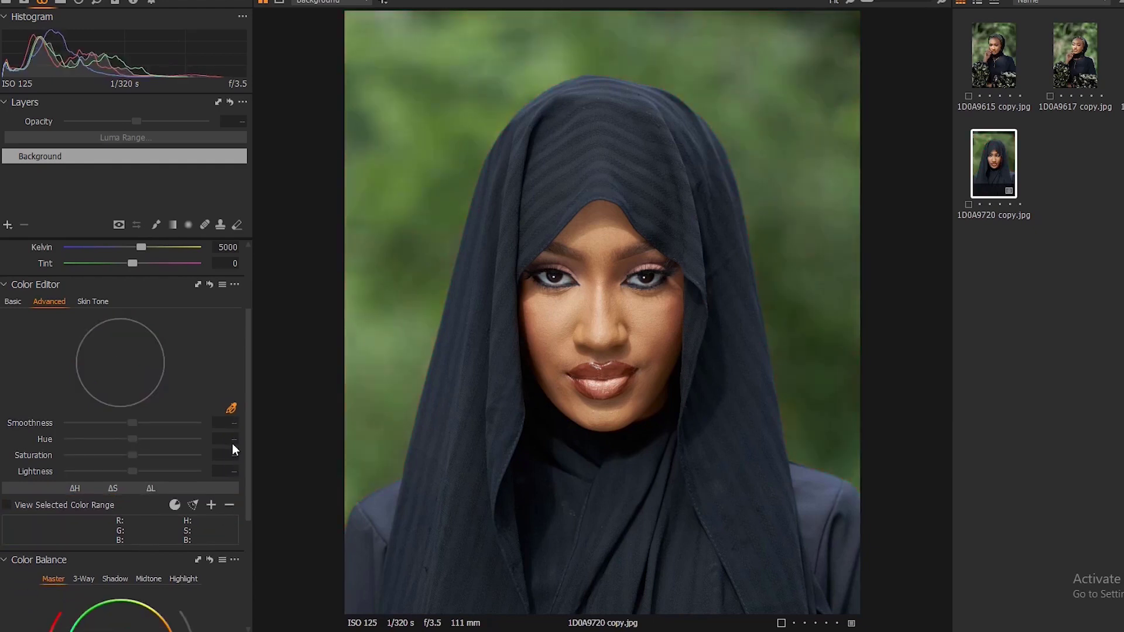
click(231, 408)
click(416, 234)
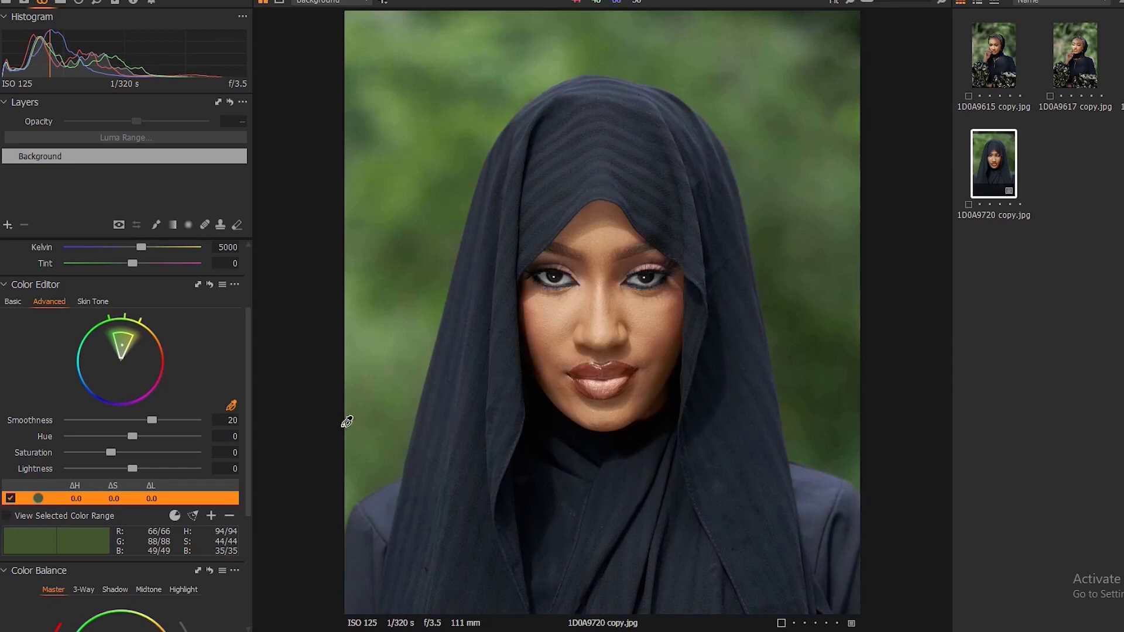
Stack three background ranges at hue 30, with saturation 22.1 on the first and 50.5 on the second.
drag(132, 437, 198, 437)
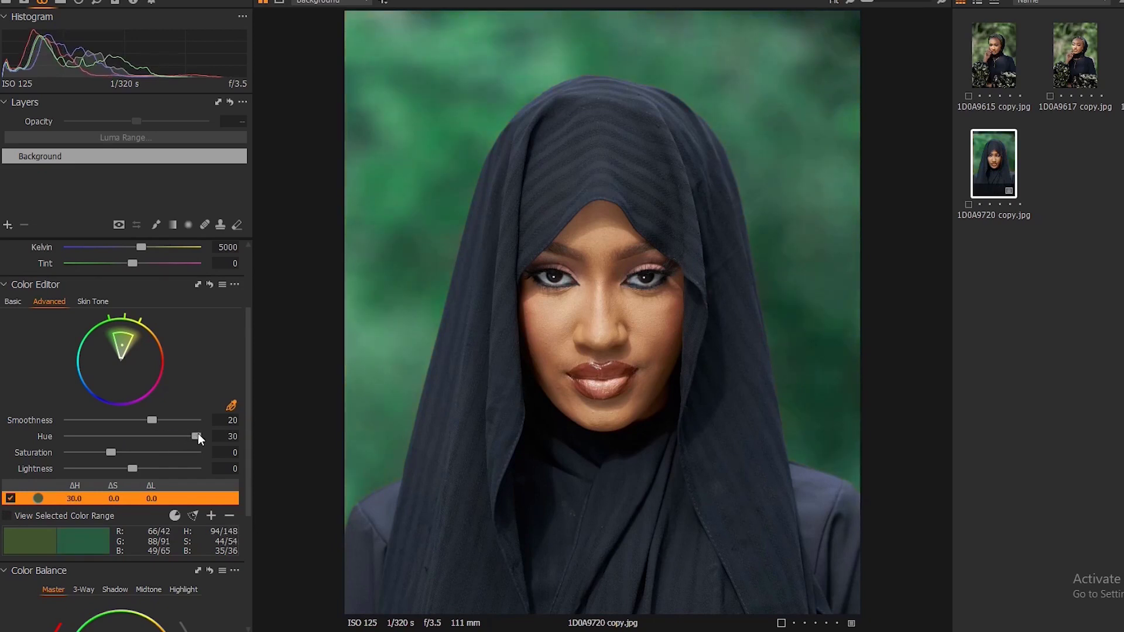
mouse_move(112, 448)
mouse_down()
mouse_move(158, 448)
mouse_move(120, 453)
mouse_up()
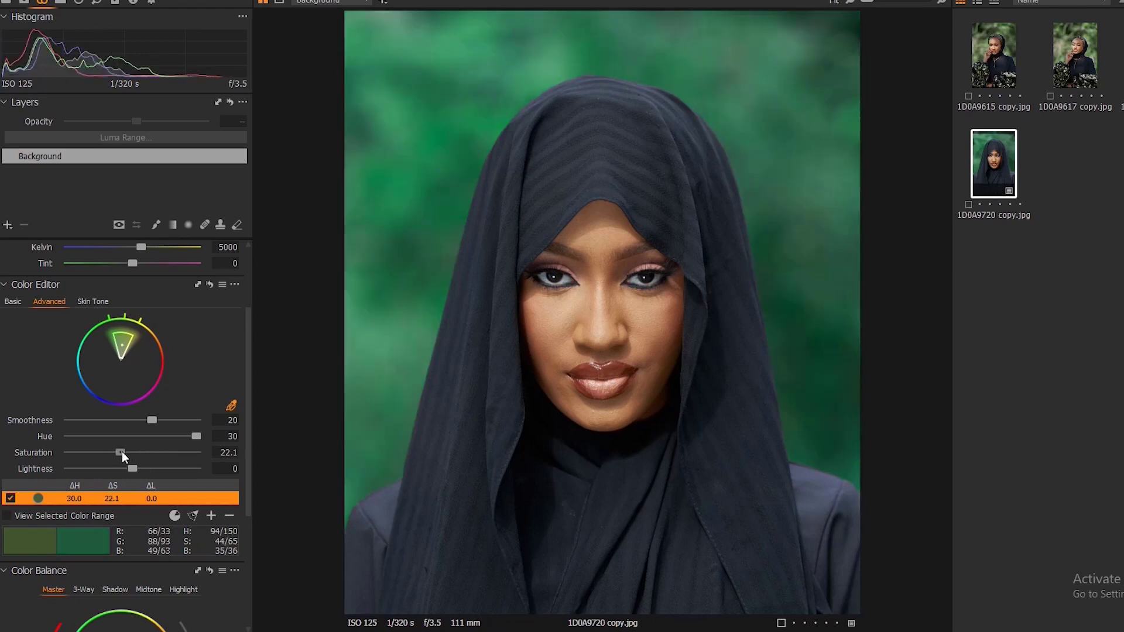
click(231, 405)
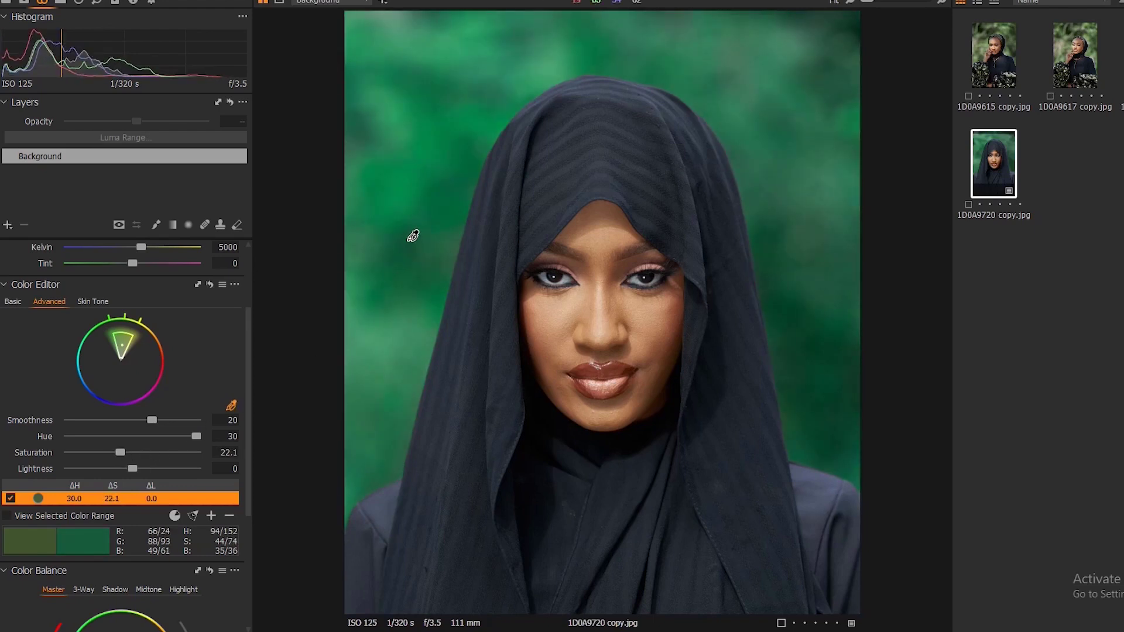
click(420, 250)
drag(131, 434, 213, 432)
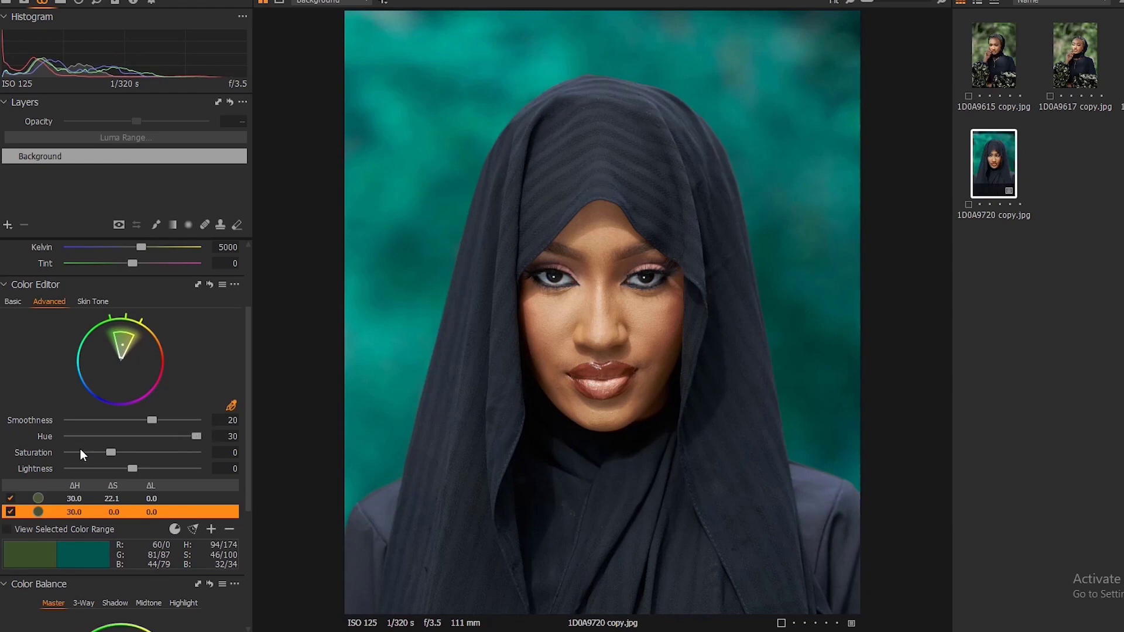
drag(115, 454, 135, 452)
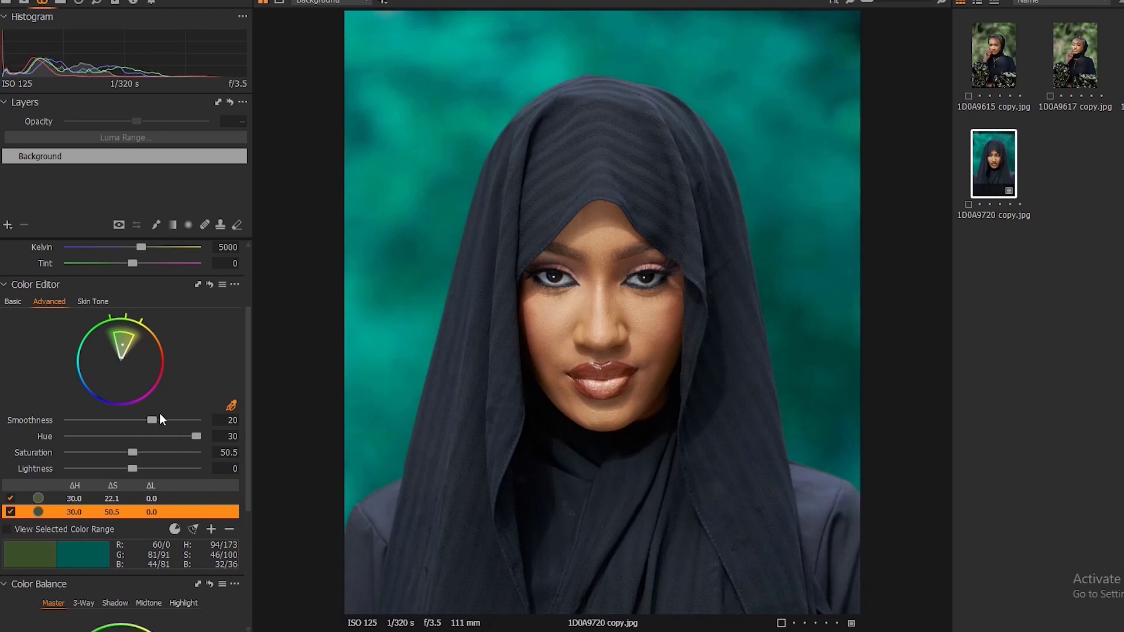
click(396, 202)
drag(133, 436, 220, 437)
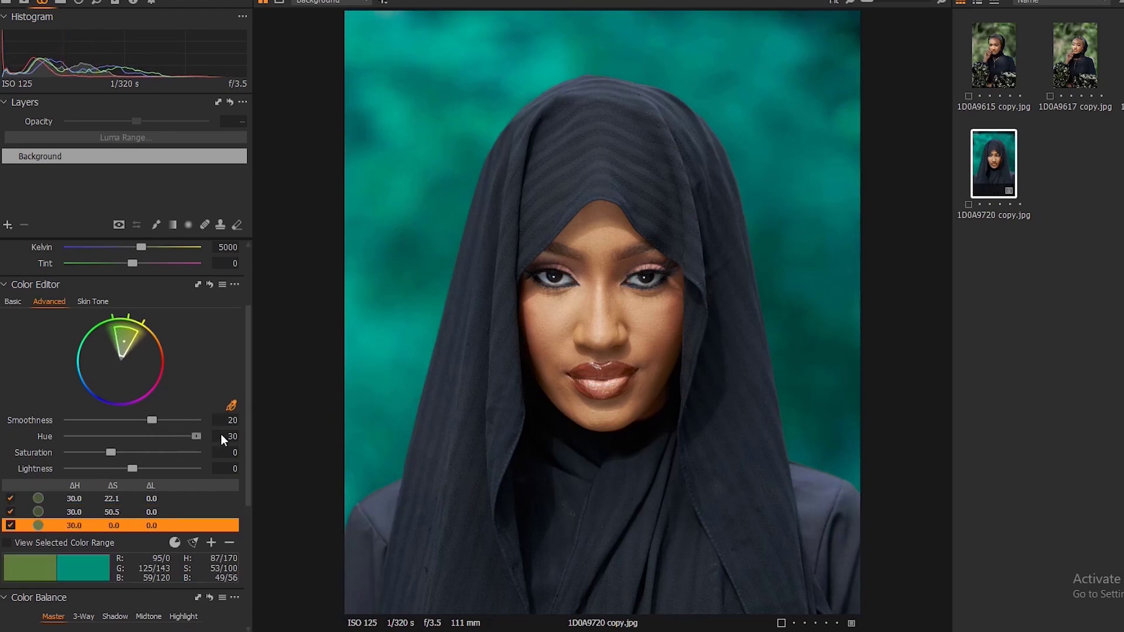